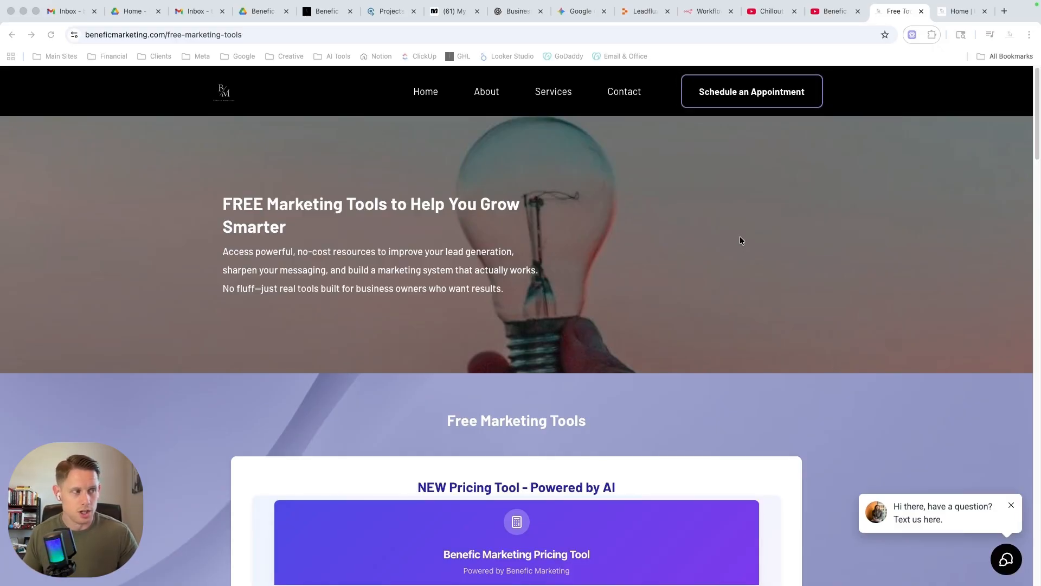
Find the Email Nurture Campaign Generator among the free marketing tools and open it in a new window.
scroll(832, 323, "down", 5)
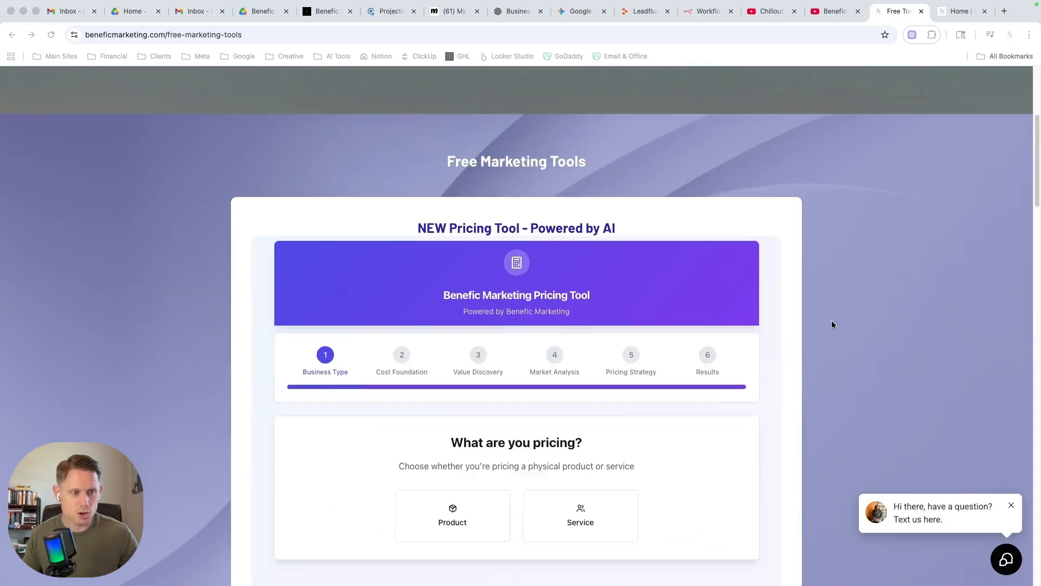
scroll(832, 324, "down", 2)
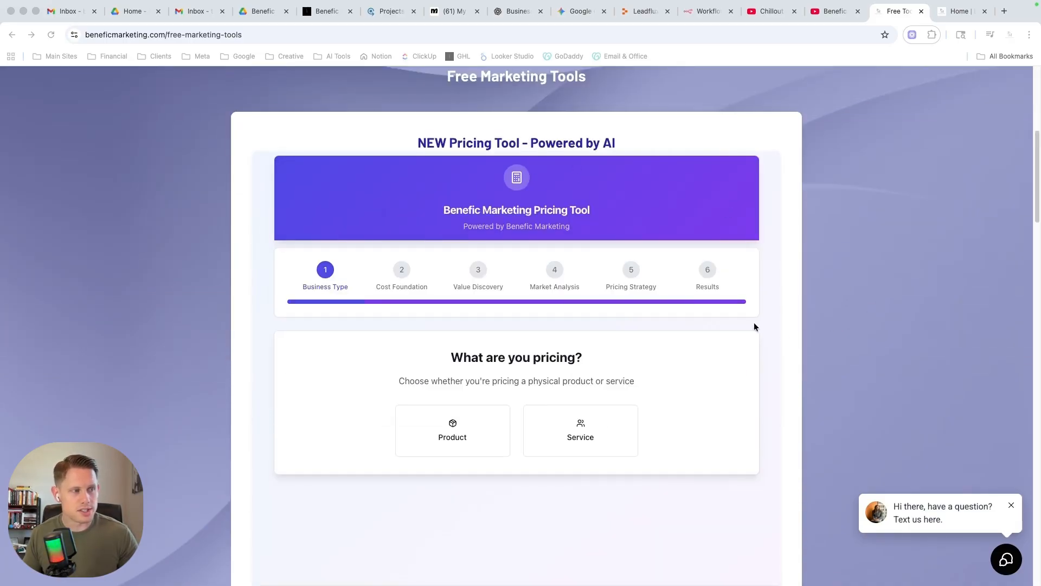
scroll(795, 332, "down", 2)
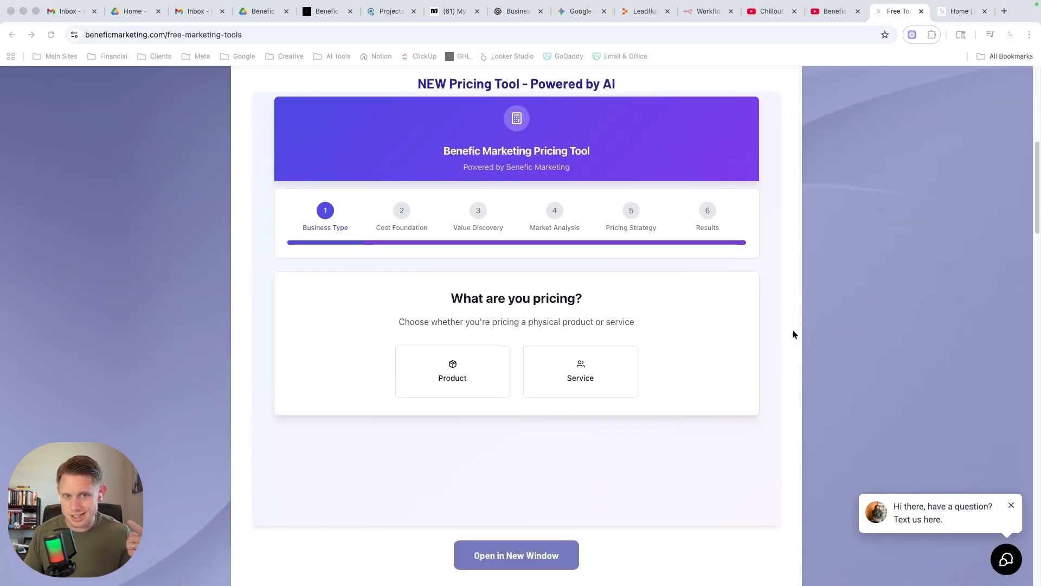
scroll(797, 331, "down", 1)
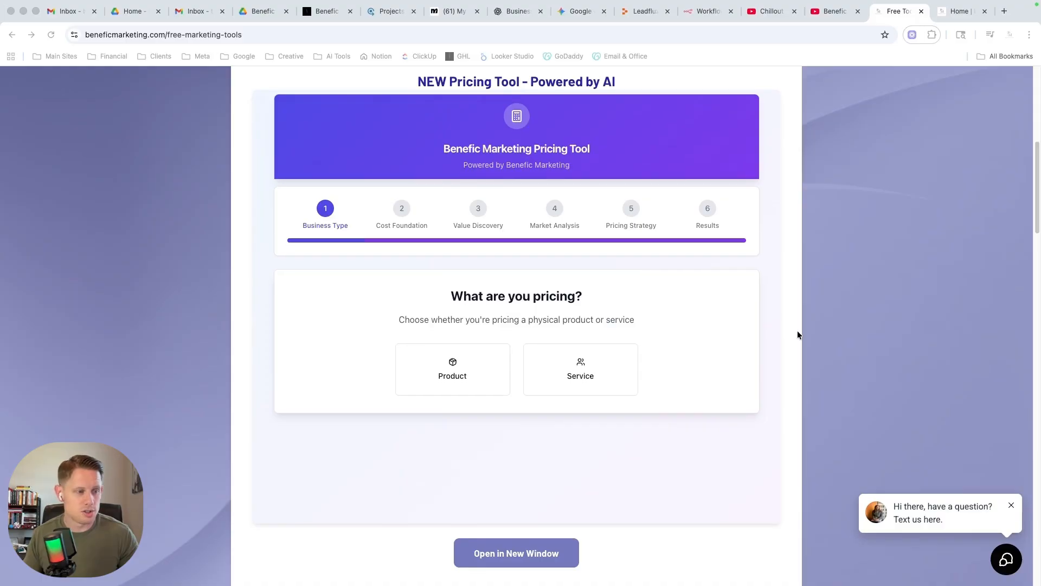
scroll(798, 332, "down", 10)
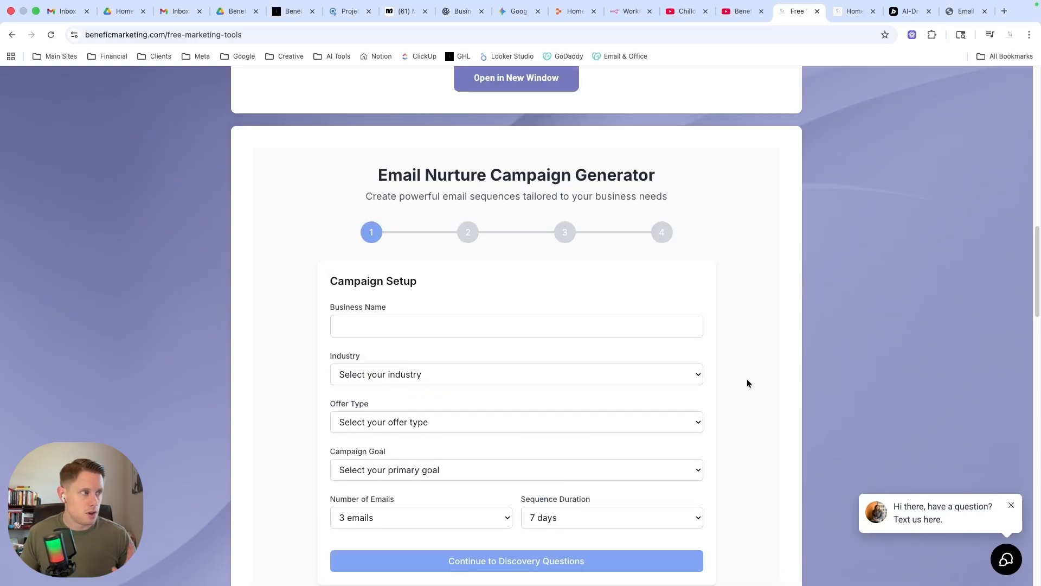
scroll(747, 383, "down", 1)
scroll(746, 383, "down", 3)
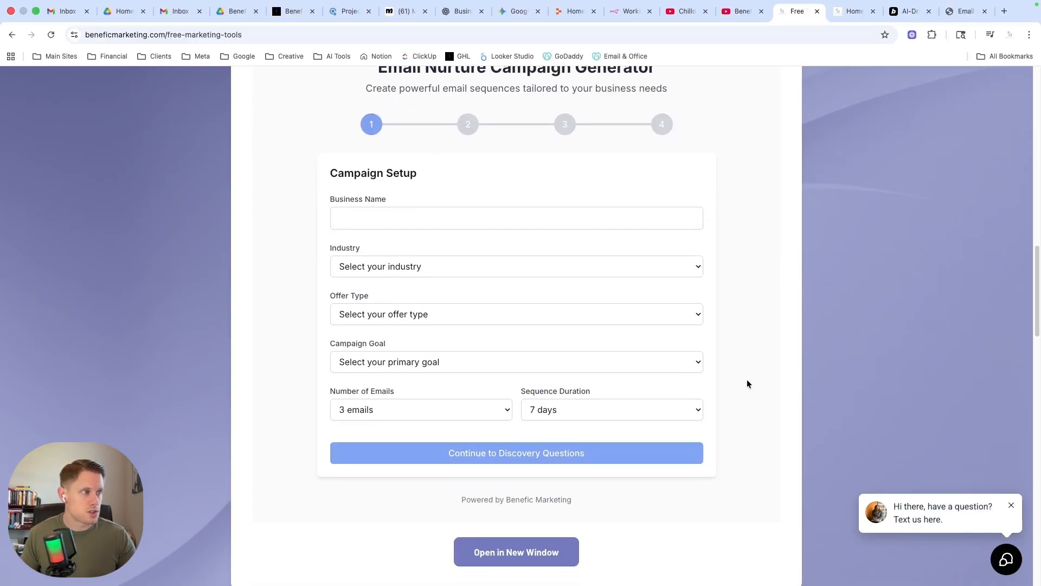
scroll(740, 385, "down", 1)
left_click(373, 209)
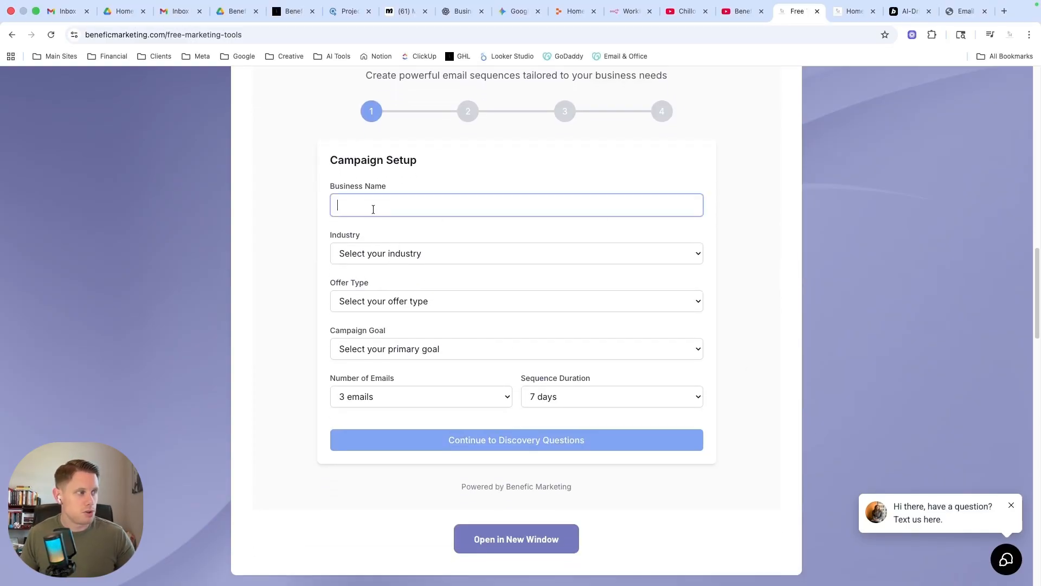
scroll(497, 334, "up", 2)
scroll(521, 391, "down", 3)
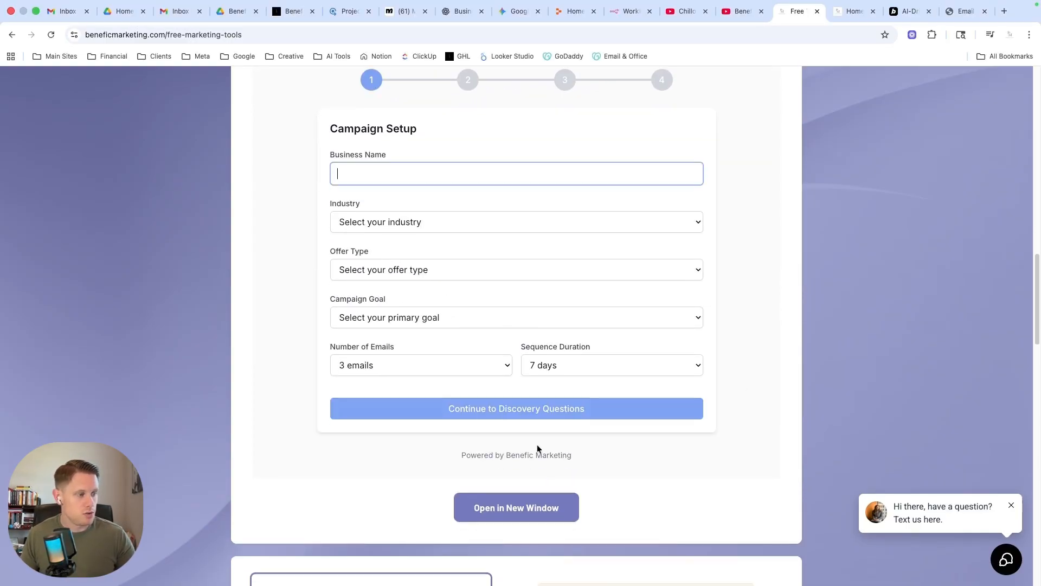
left_click(520, 508)
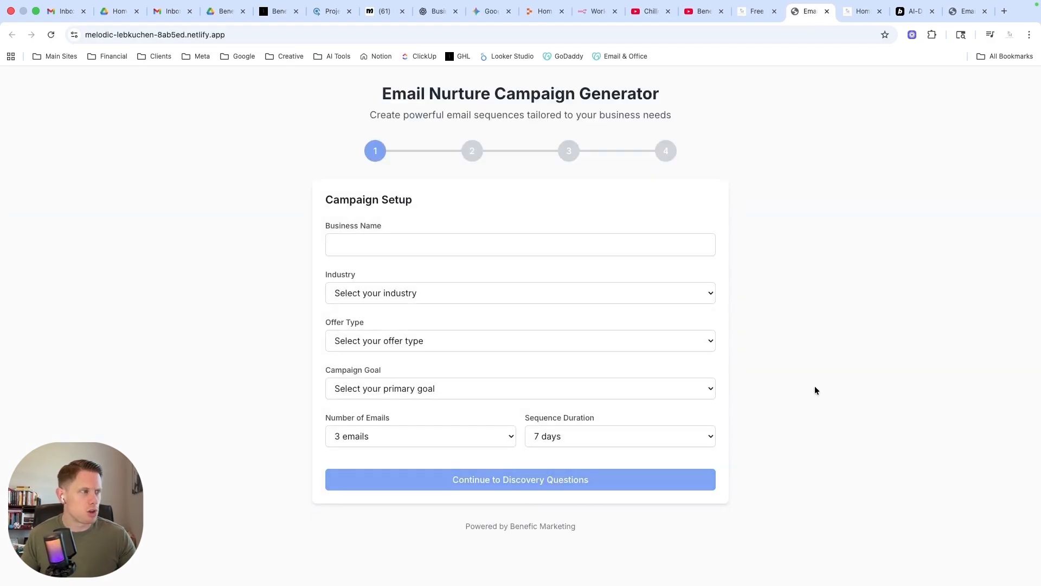
Enter "Company XYZ" as the business name in the campaign setup.
left_click(413, 244)
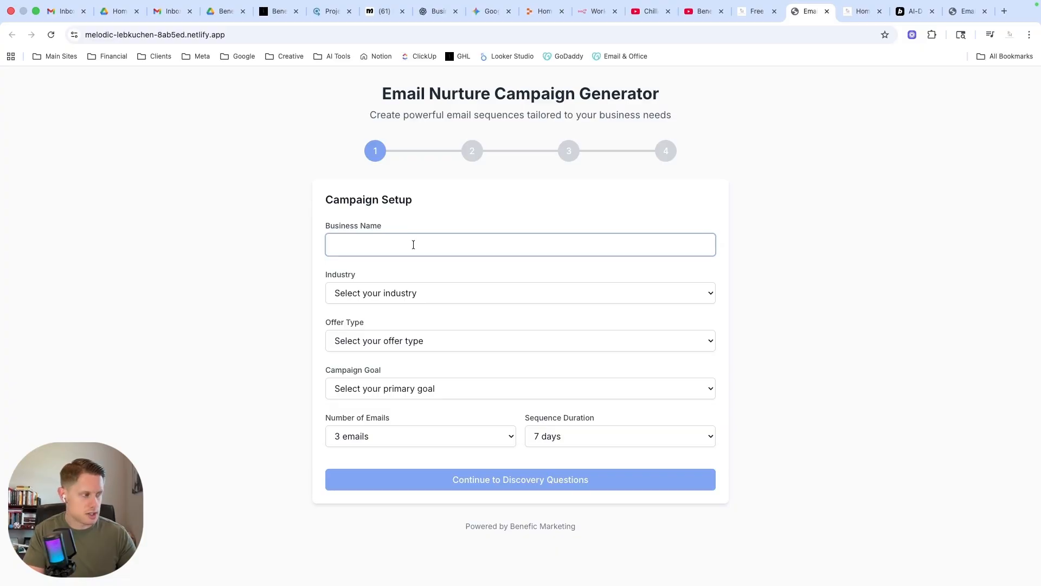
type("Comp")
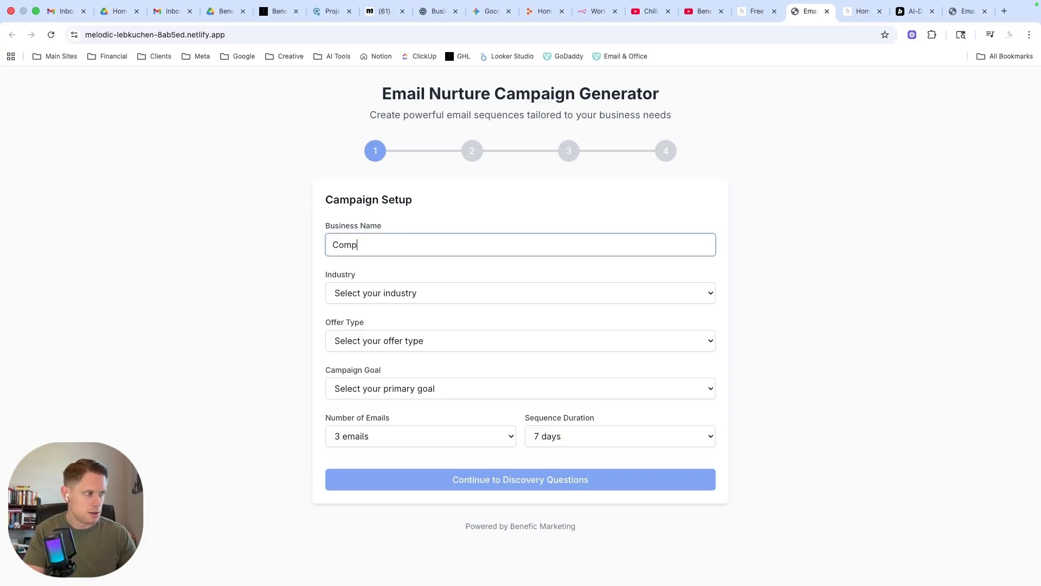
type("any ")
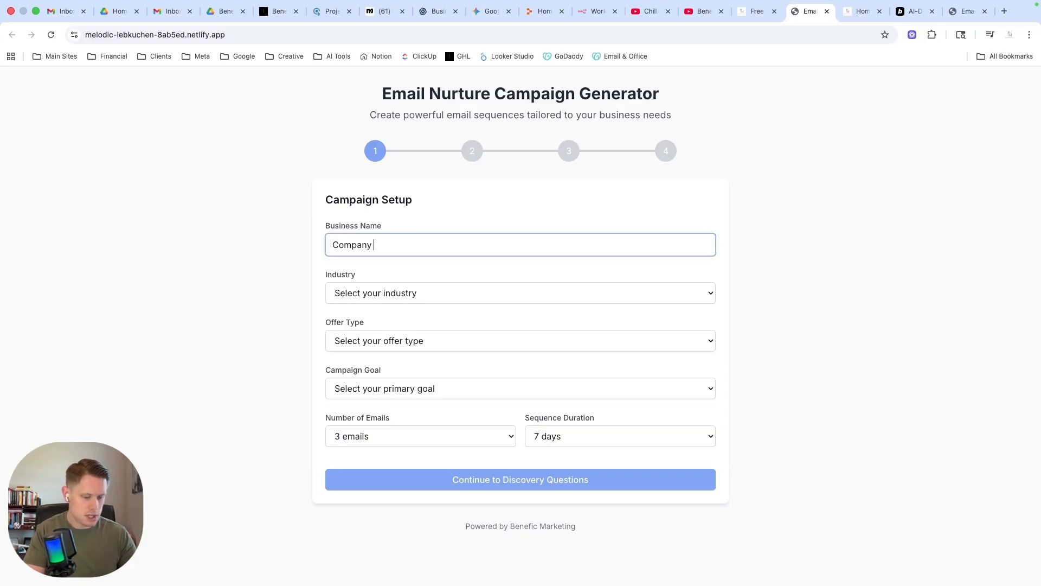
type("XY")
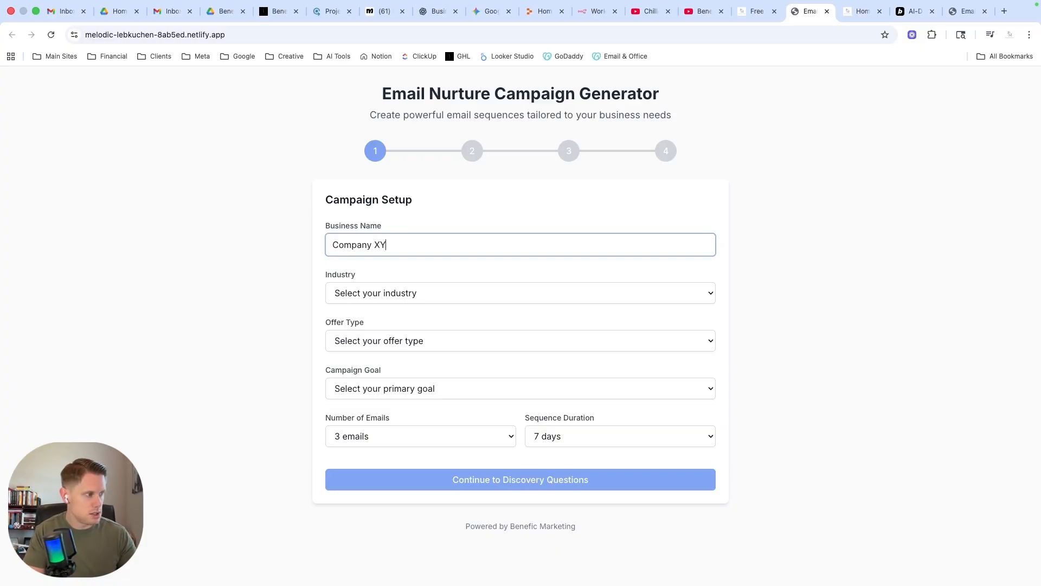
type("Z")
key("Tab")
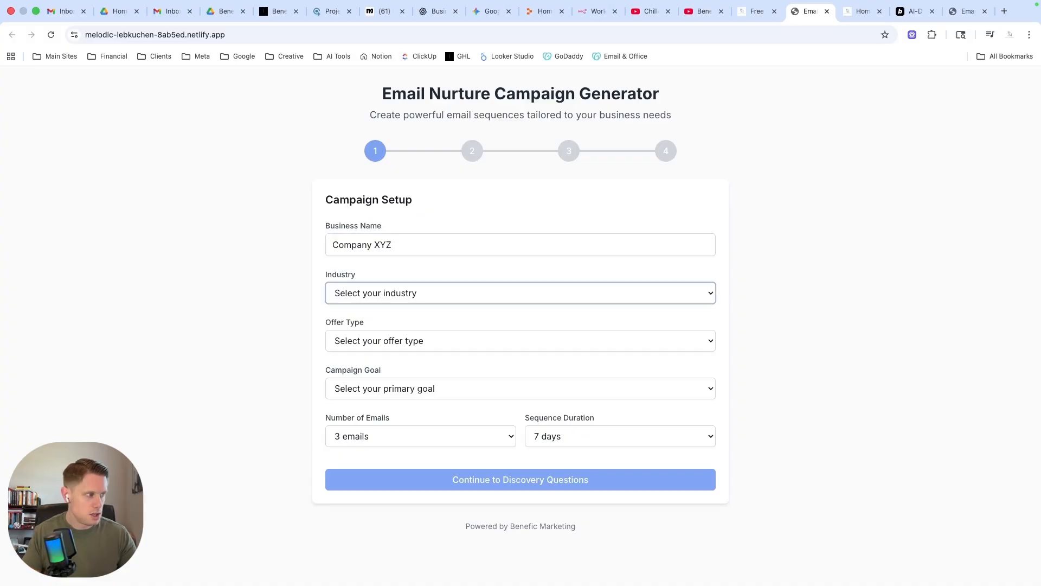
Set the campaign's industry to Consulting, offer type to Service and goal to Brand Awareness.
left_click(425, 293)
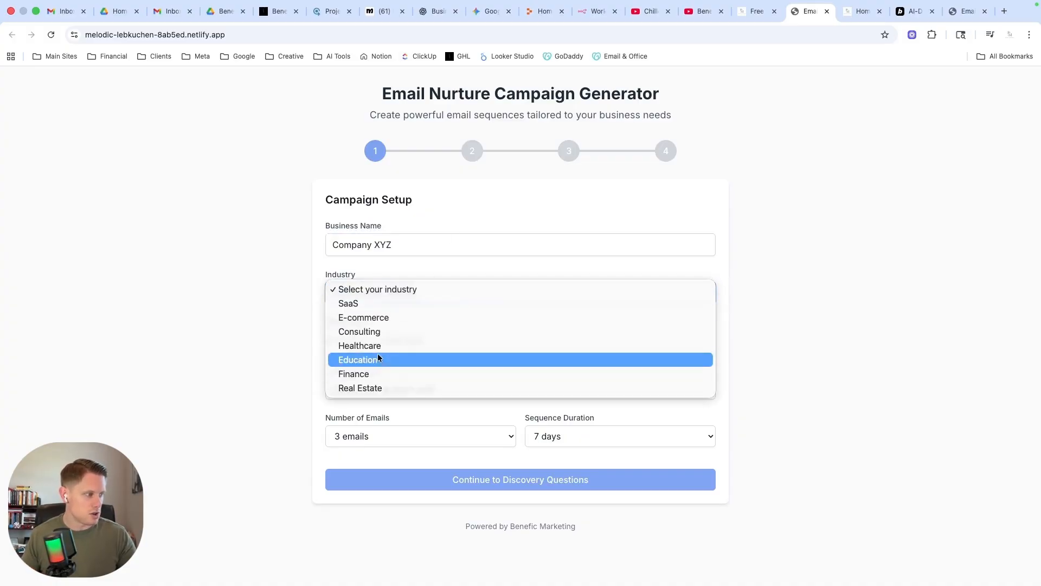
left_click(374, 332)
left_click(347, 338)
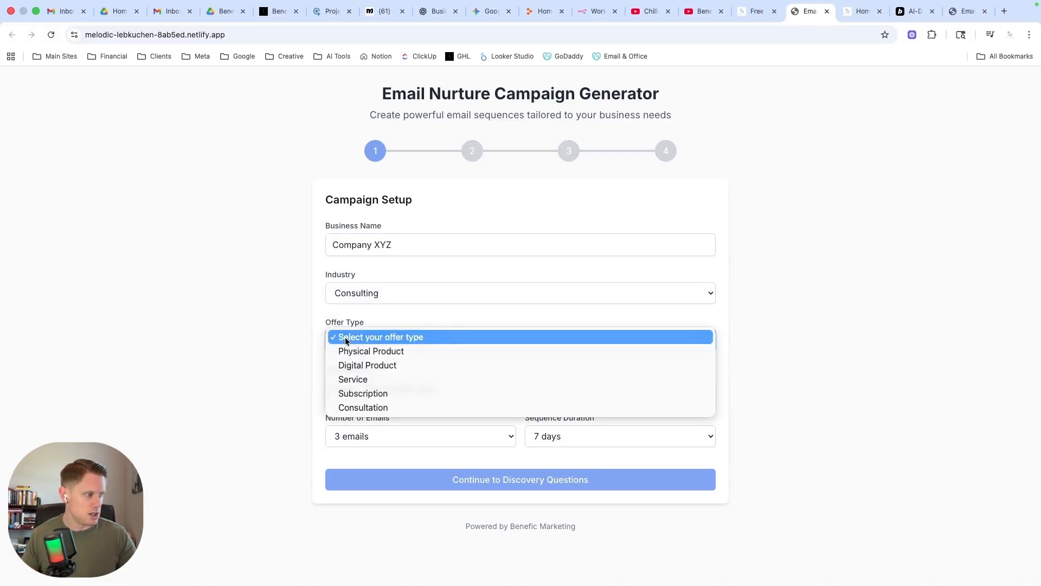
left_click(358, 379)
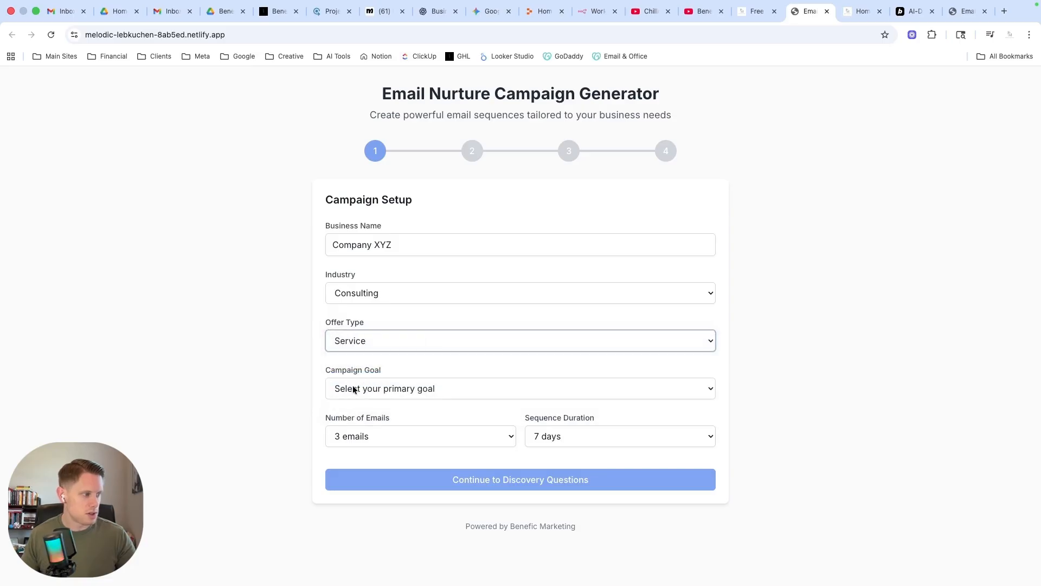
left_click(353, 389)
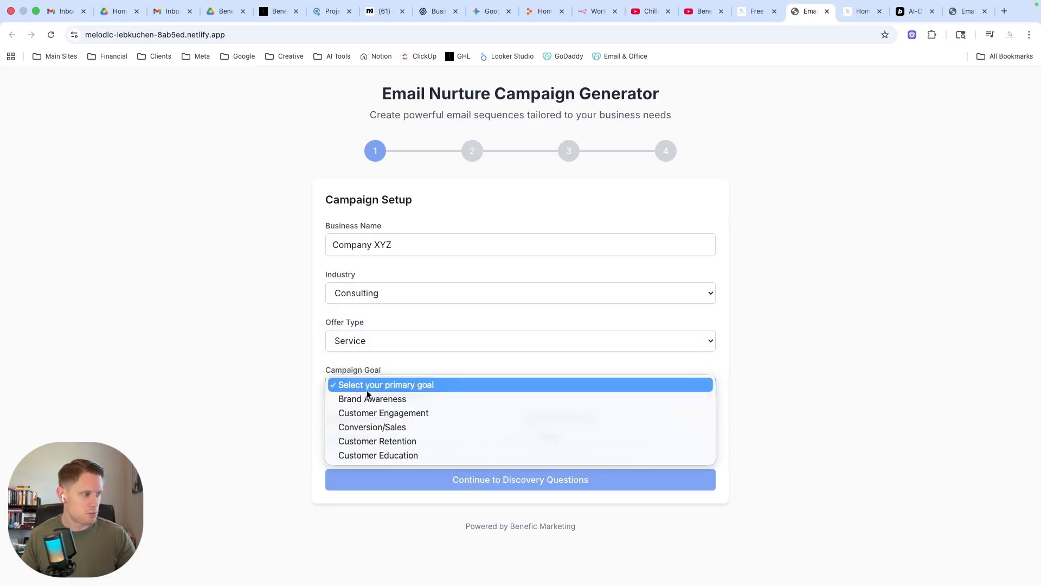
left_click(417, 401)
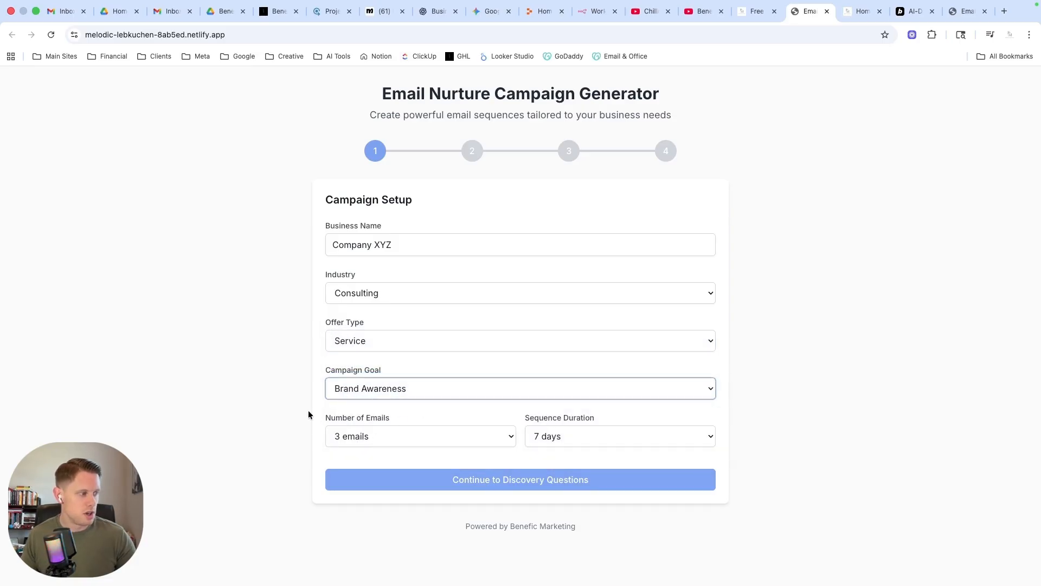
Set the sequence to 5 emails over 7 days and continue to the discovery questions.
left_click(388, 434)
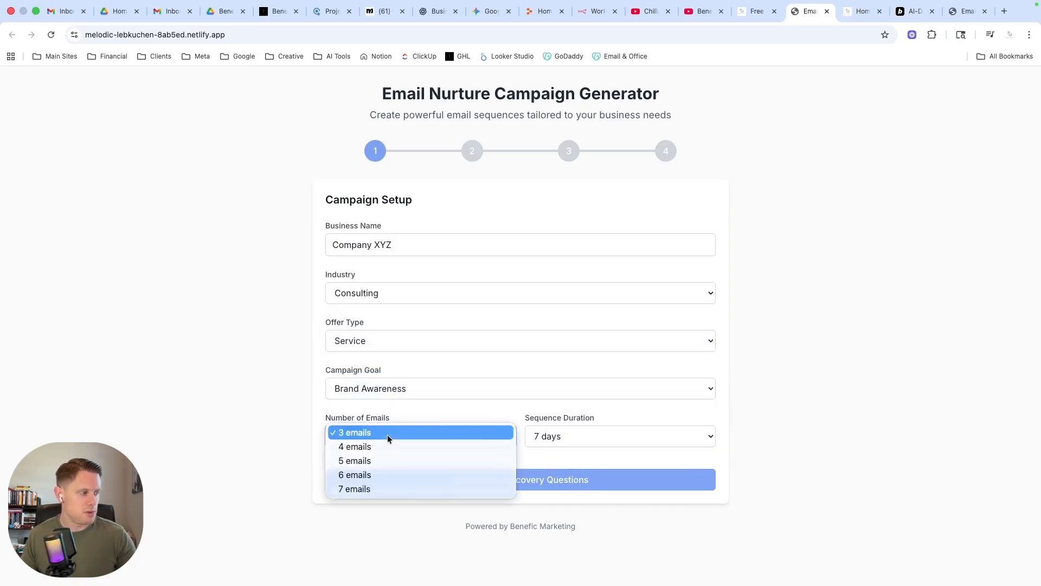
left_click(376, 461)
left_click(601, 434)
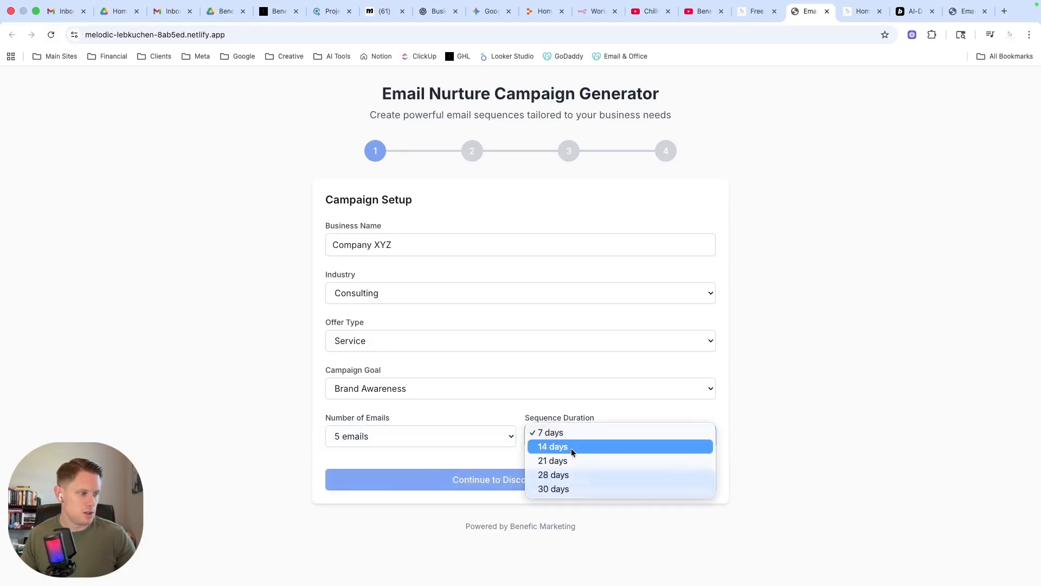
left_click(568, 432)
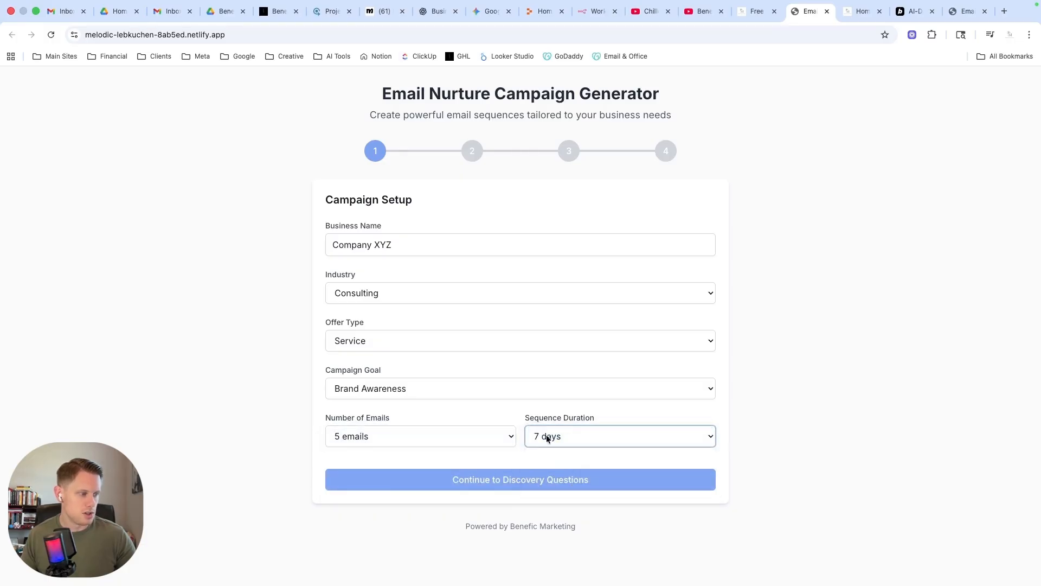
left_click(491, 487)
Set the target audience to Entrepreneurs/Business Owners and the email tone to Humorous & Light-hearted.
scroll(504, 333, "down", 1)
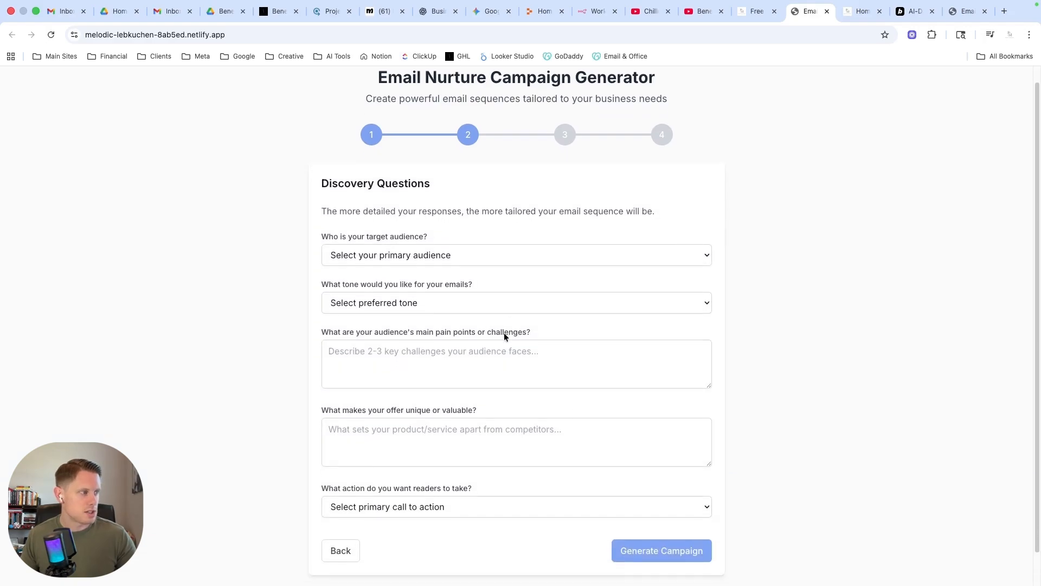
left_click(476, 236)
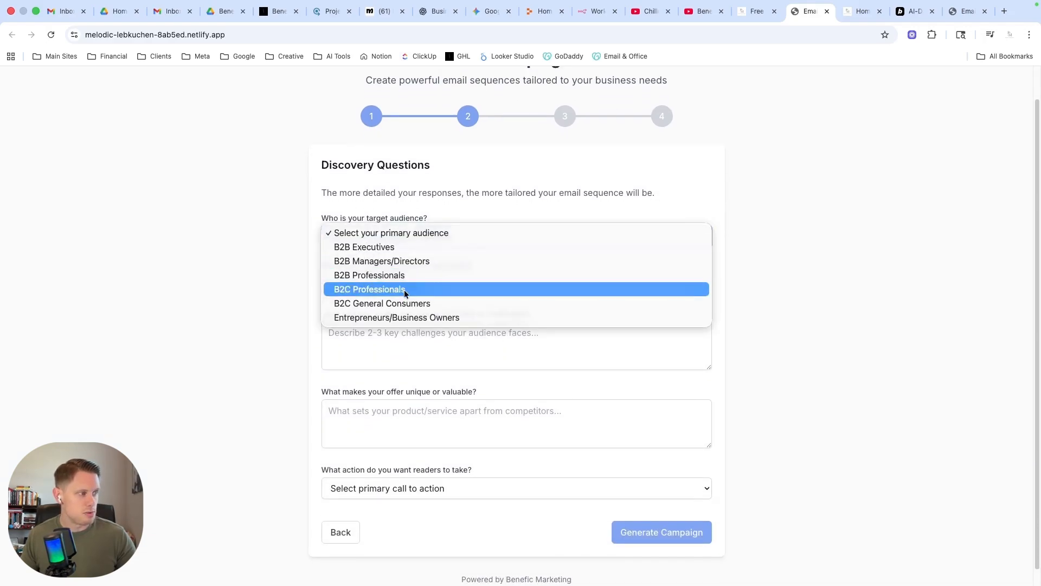
left_click(382, 317)
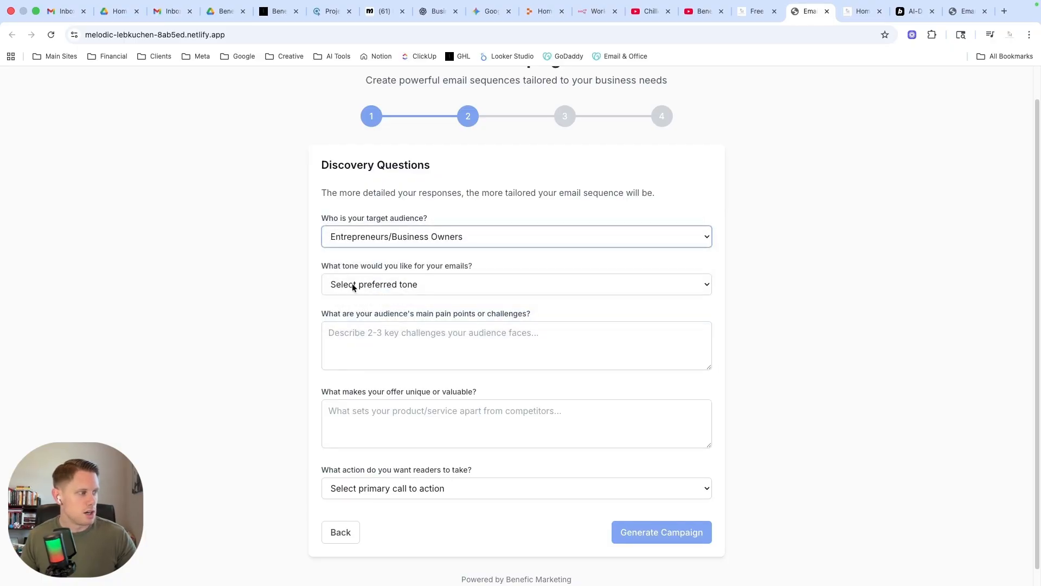
left_click(372, 283)
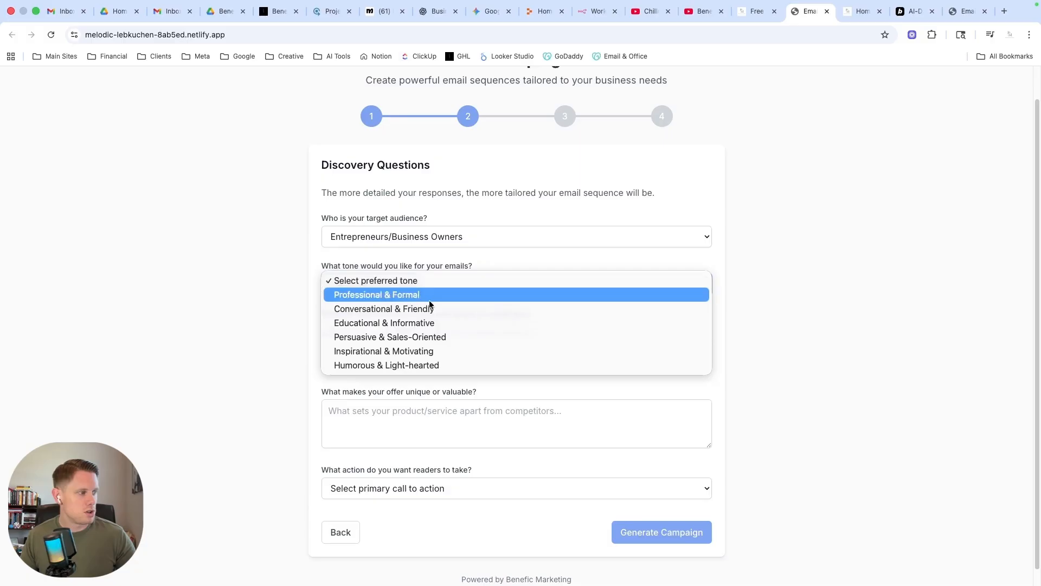
left_click(425, 366)
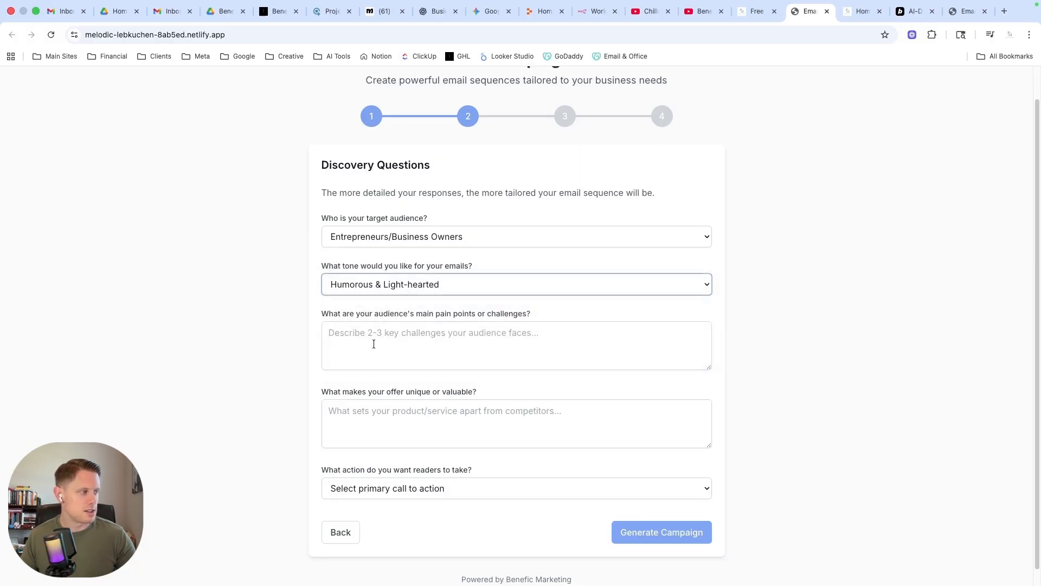
Describe the audience's main pain points as "Not enough time, not enough money, and challenges with team".
left_click(349, 340)
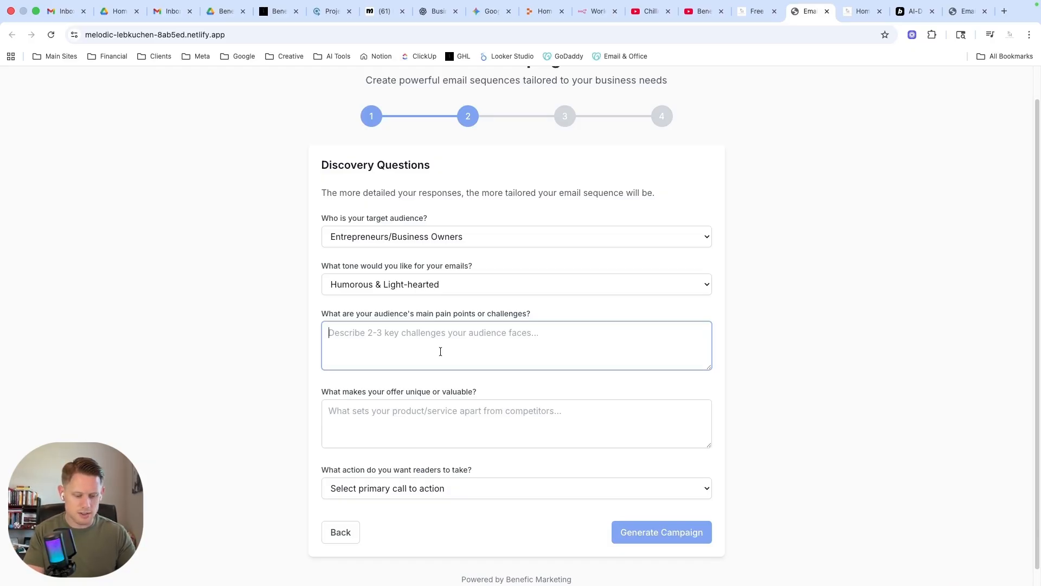
type("T")
key("BackSpace")
type("Not ")
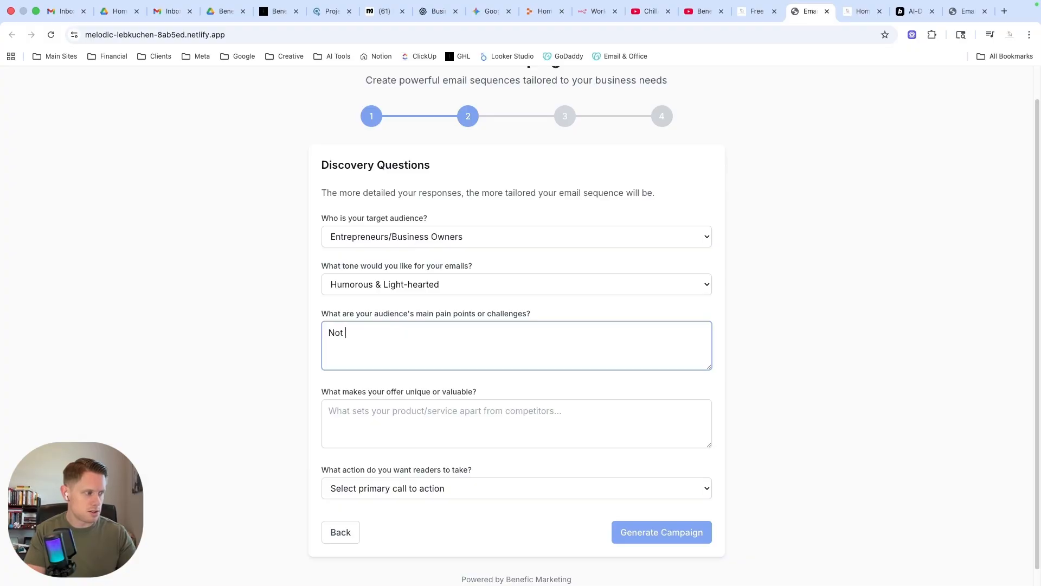
type("enough tim")
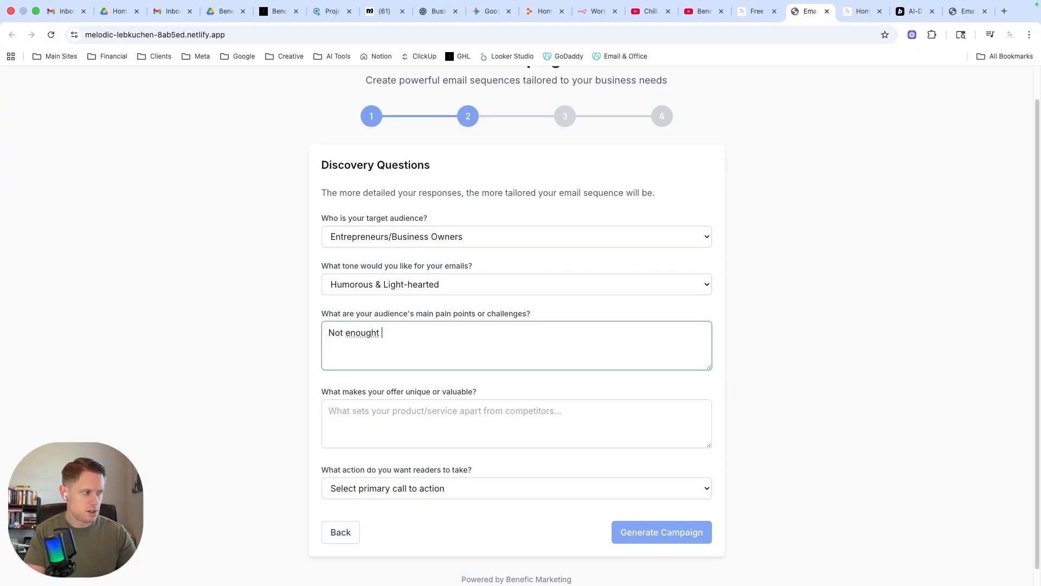
type("e, ")
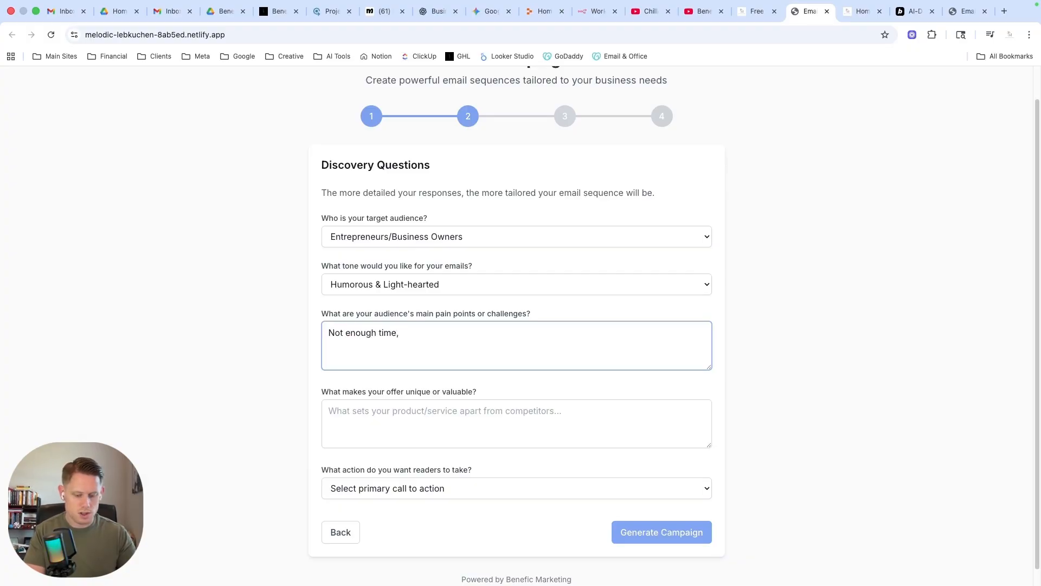
type("not enou")
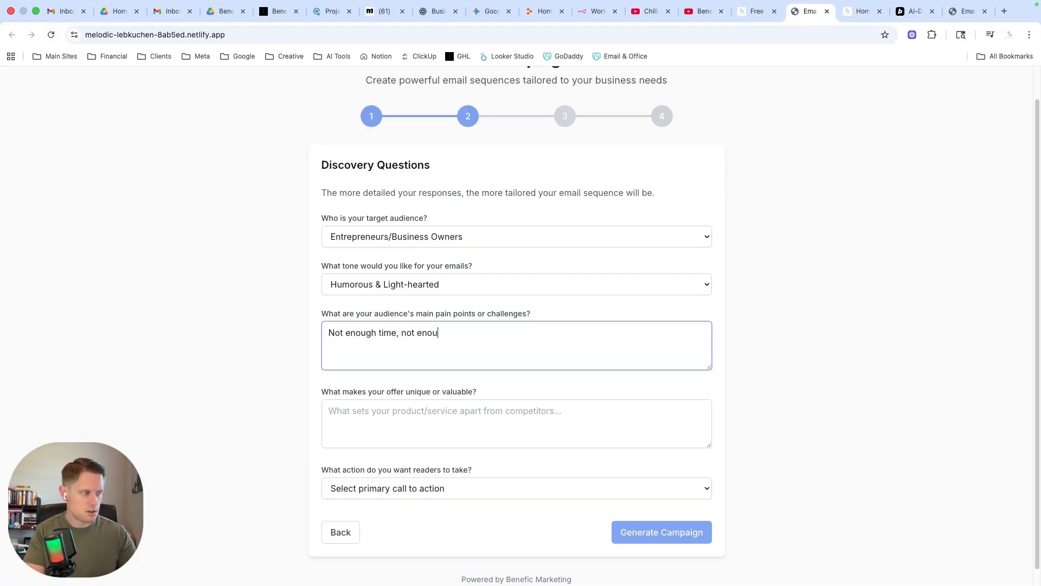
type("gh money, and")
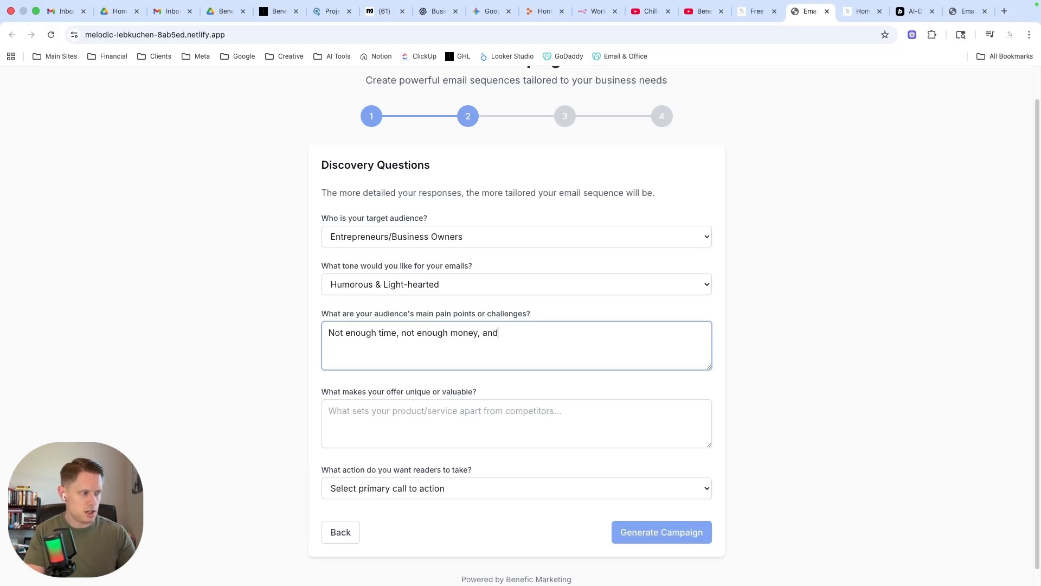
type(" challenges")
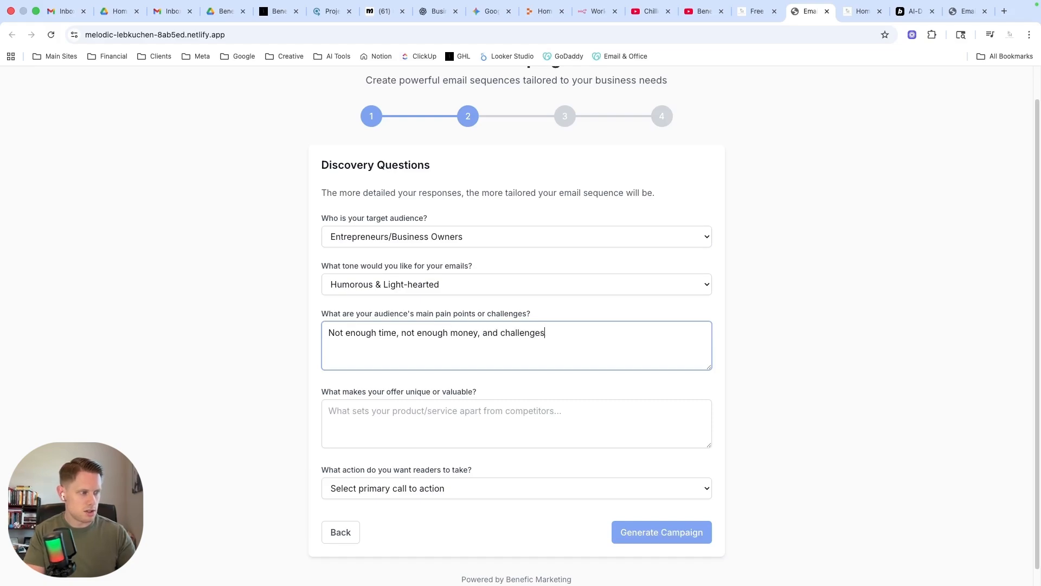
type(" with team")
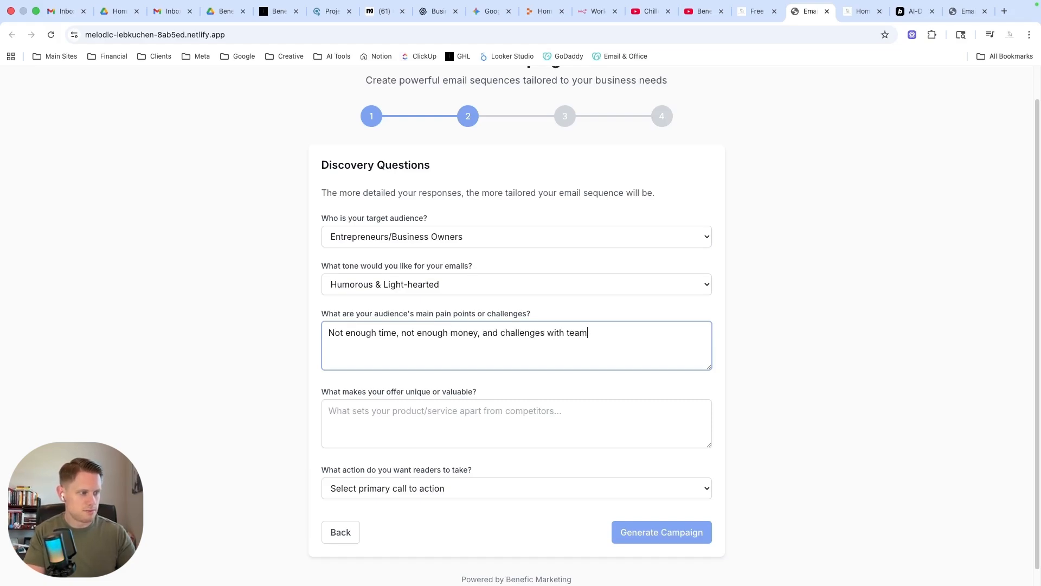
Finish the pain points answer with "members" and describe the offer's unique value as "We offer a guarantee of results".
type(" members")
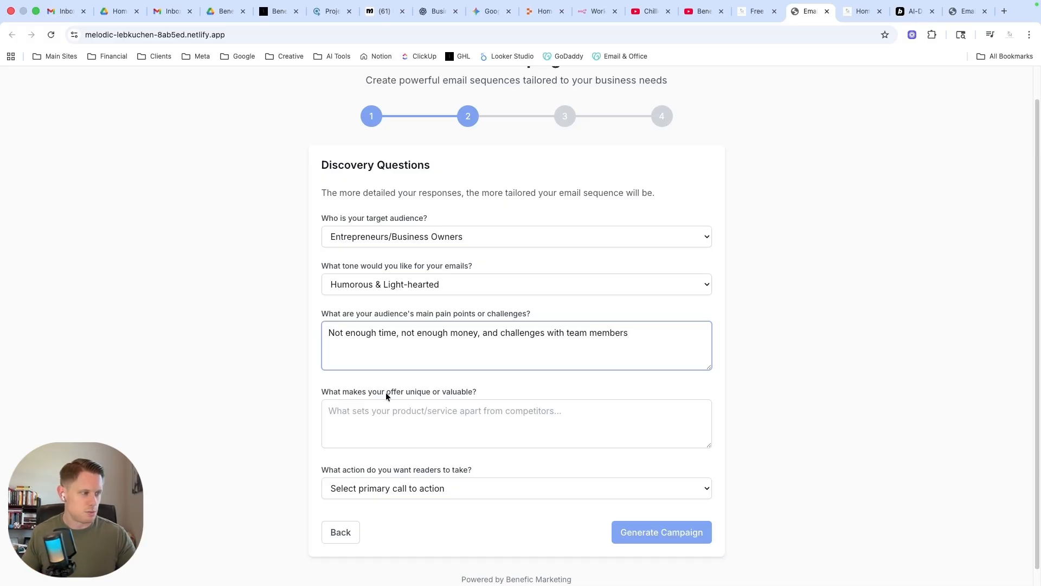
left_click(430, 425)
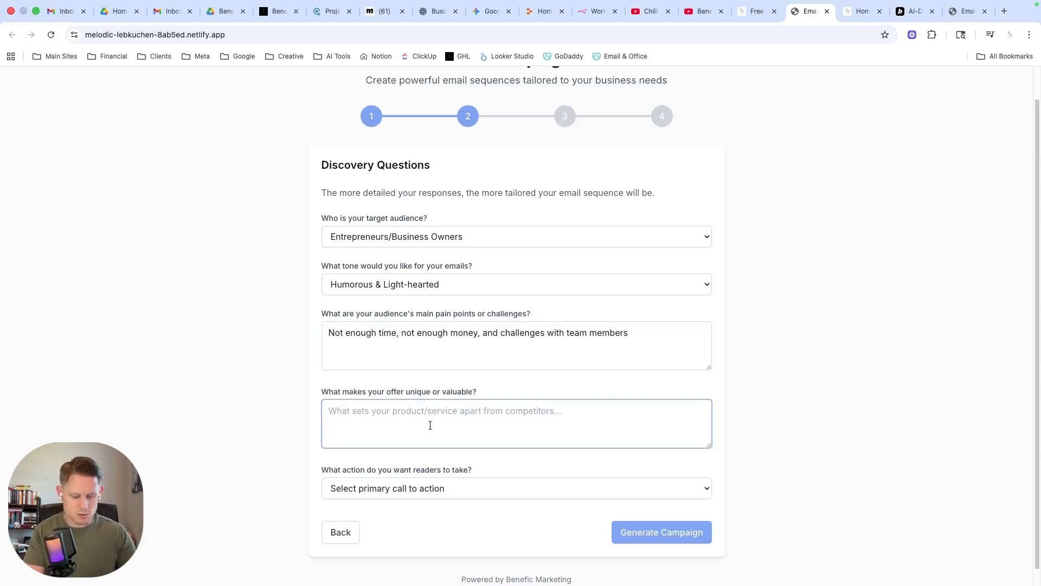
type("We offer a")
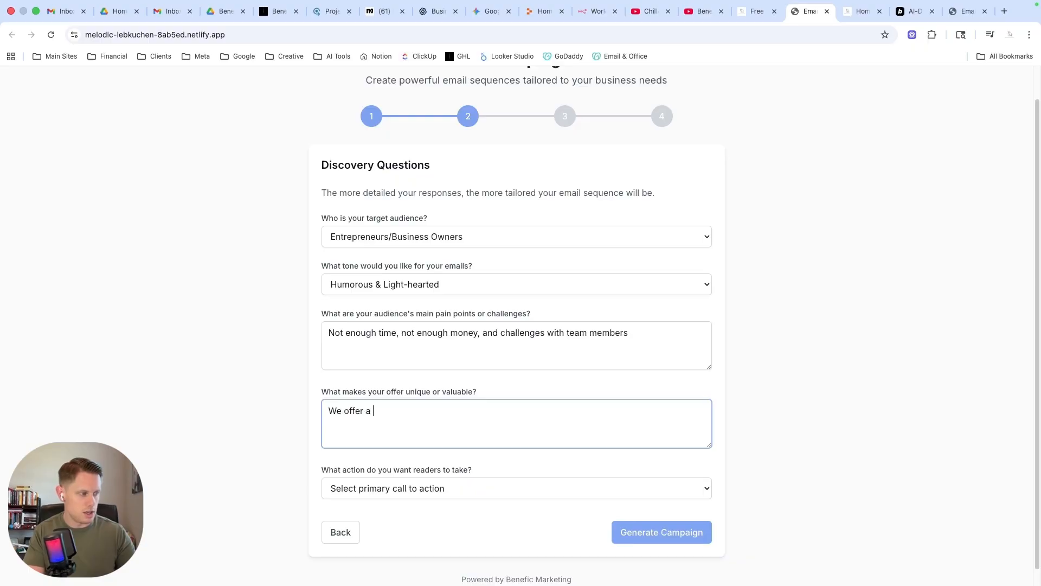
type(" guarantee of ")
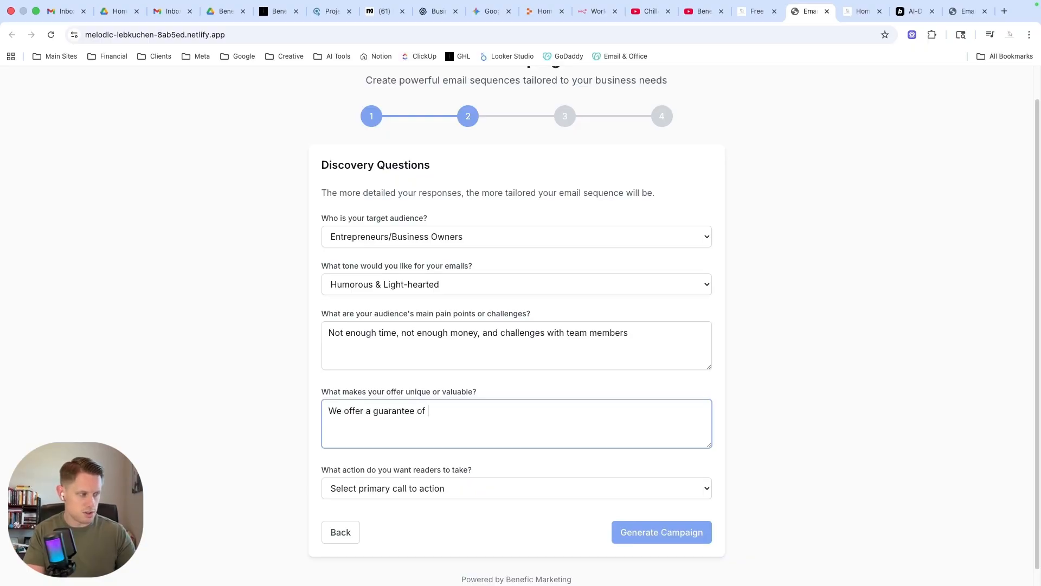
type("results")
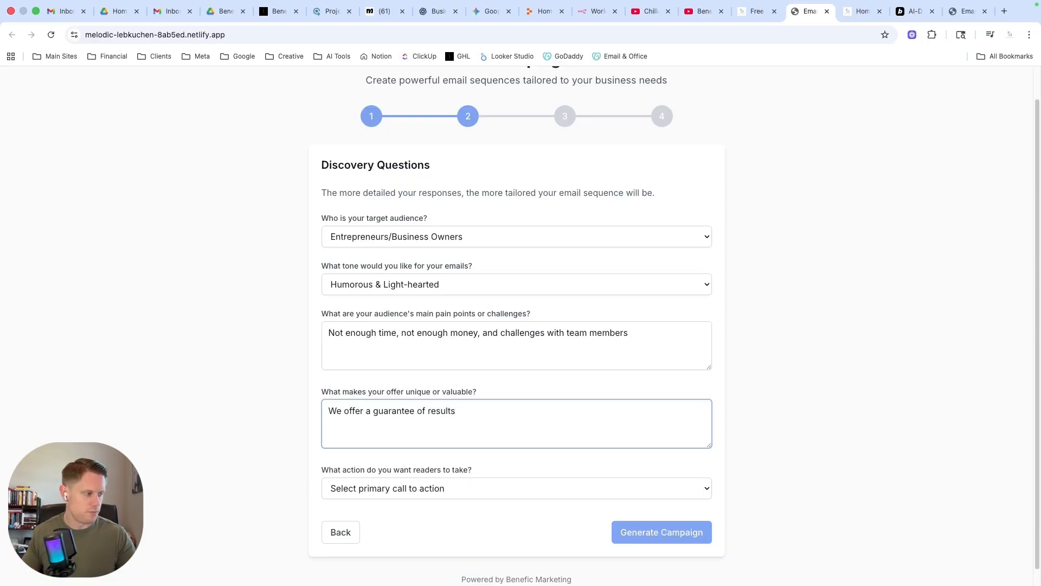
Set the action readers should take to Download Resource and generate the campaign.
left_click(438, 488)
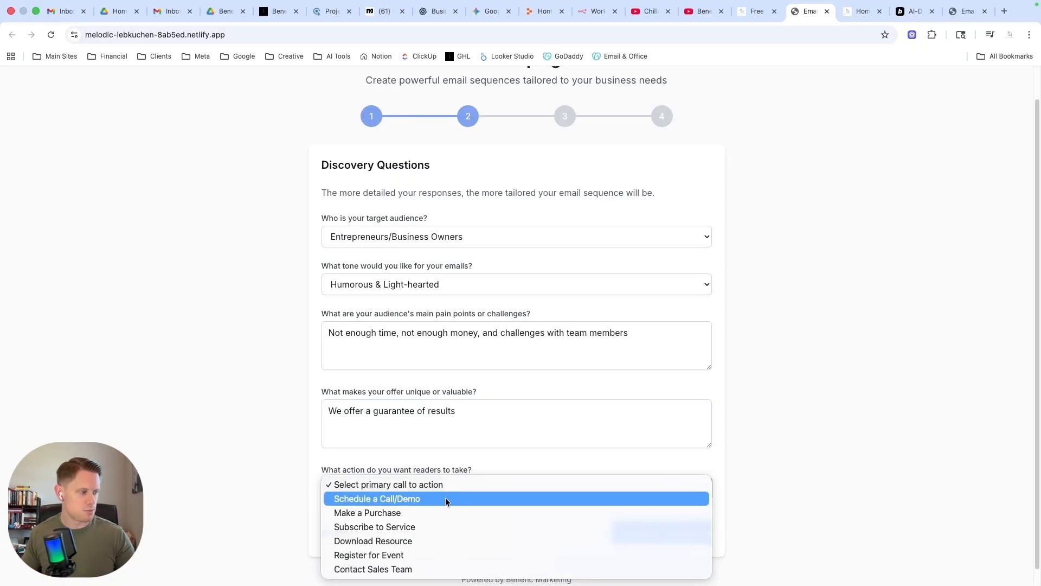
left_click(422, 541)
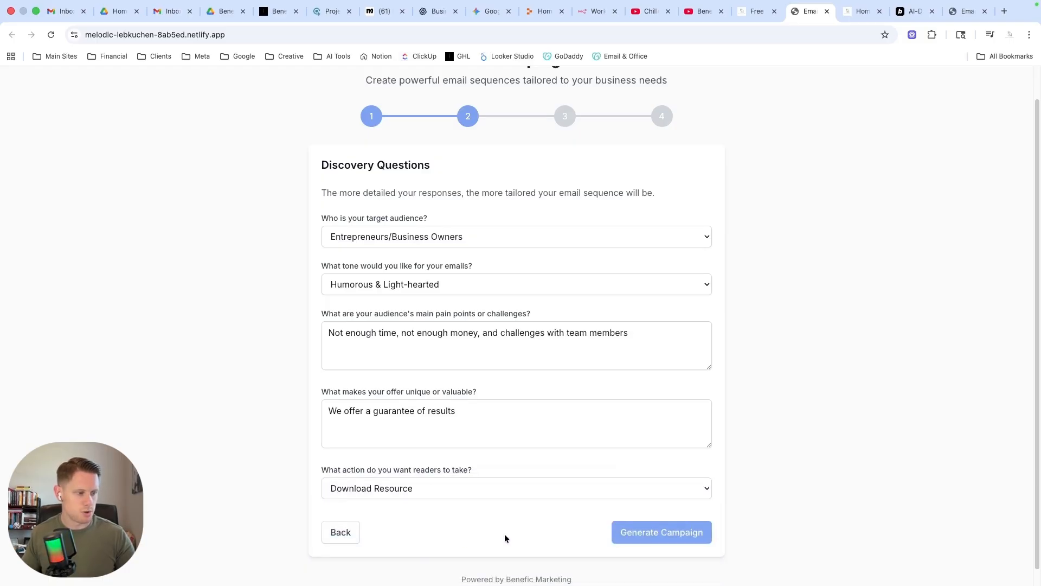
left_click(653, 533)
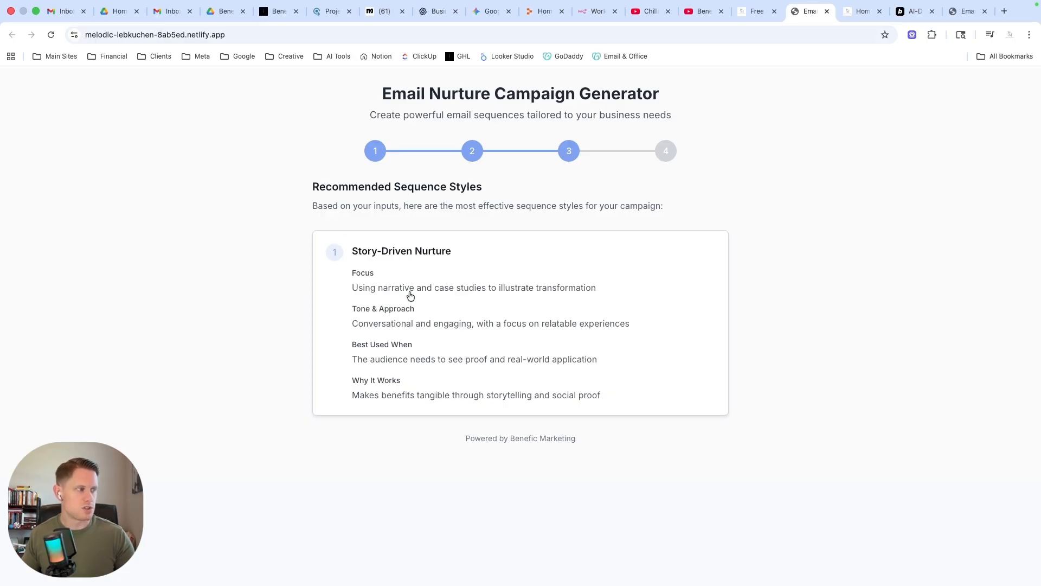
Choose the Story-Driven Nurture sequence style and read through the first generated email down to its postscript.
left_click(602, 351)
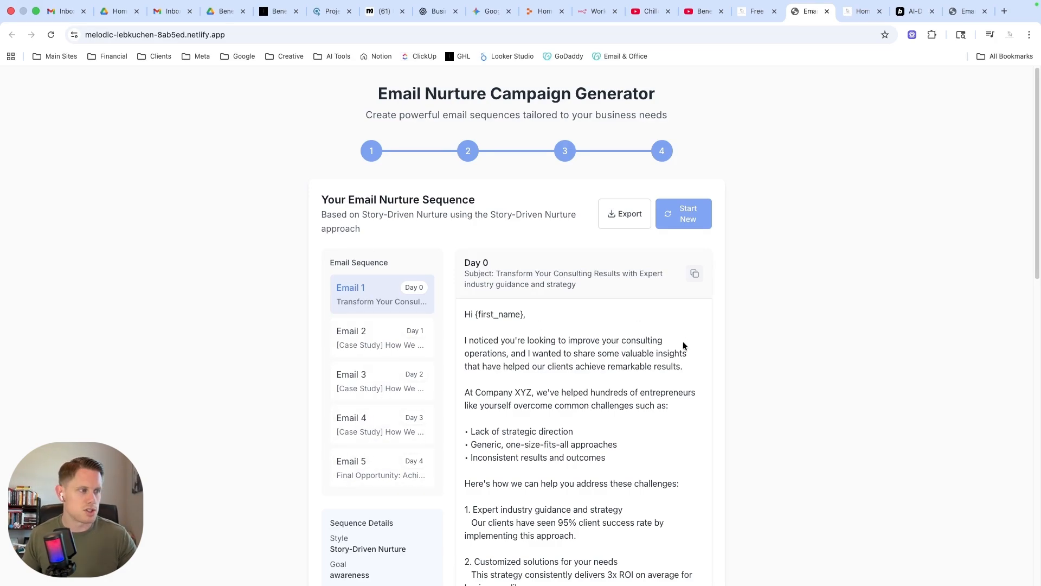
scroll(713, 330, "down", 5)
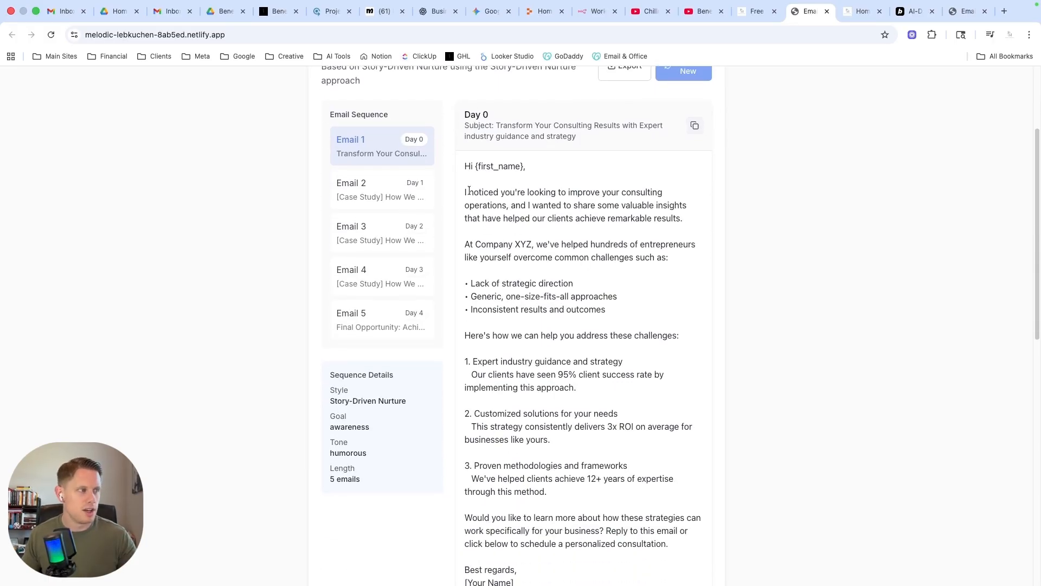
left_click_drag(469, 191, 610, 491)
left_click(640, 346)
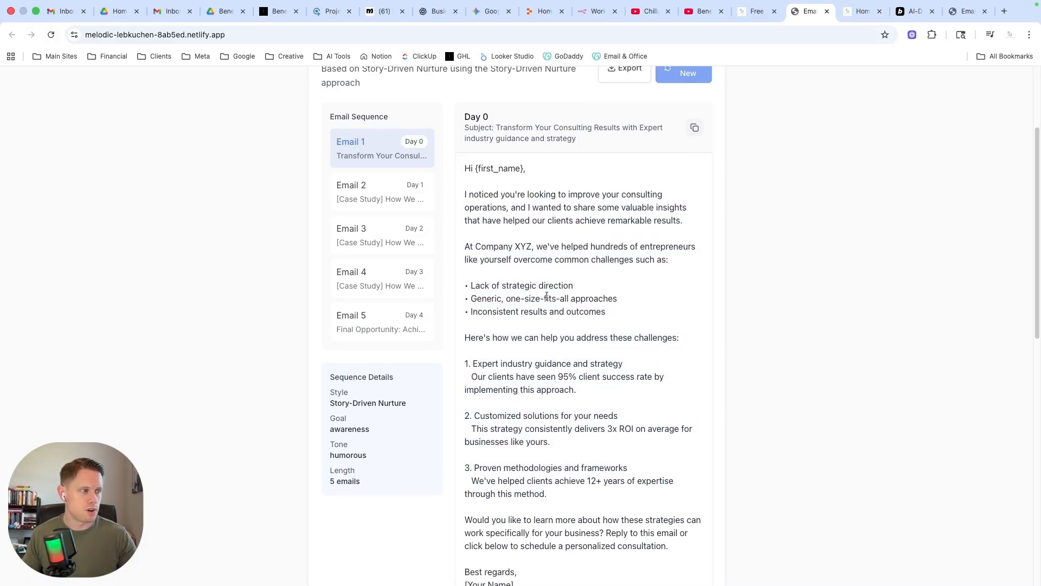
scroll(546, 296, "down", 3)
scroll(516, 288, "down", 5)
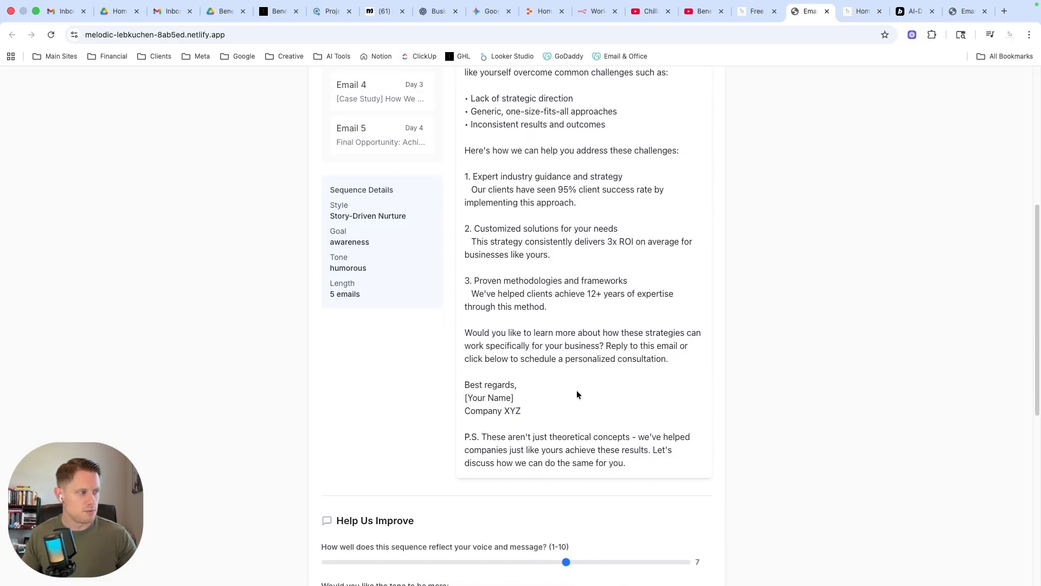
scroll(577, 389, "up", 8)
Go through Emails 2 to 5 of the generated sequence and review the final email's full text.
left_click(370, 217)
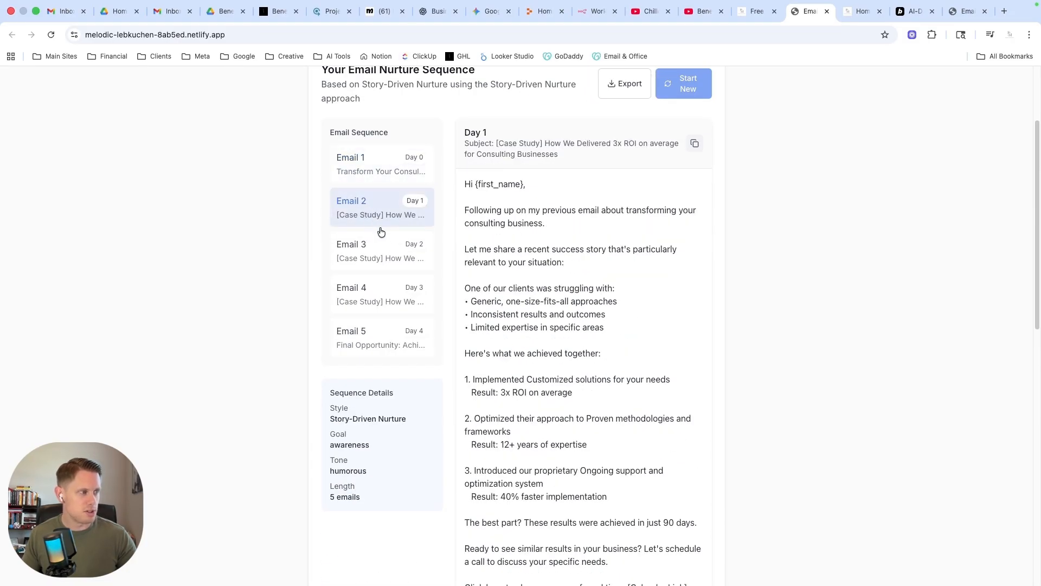
left_click(375, 254)
left_click(373, 305)
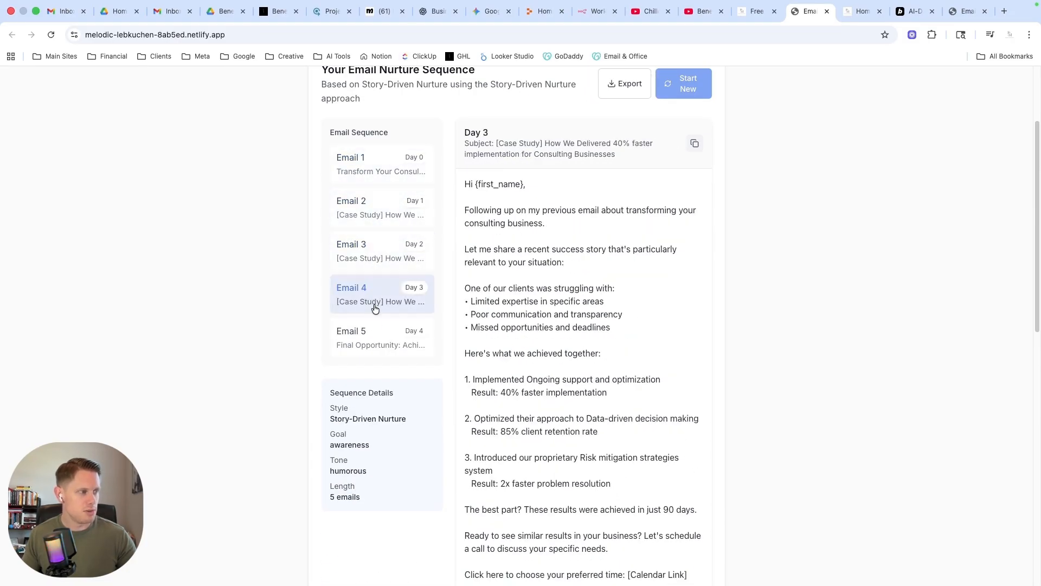
left_click(365, 339)
scroll(510, 330, "down", 10)
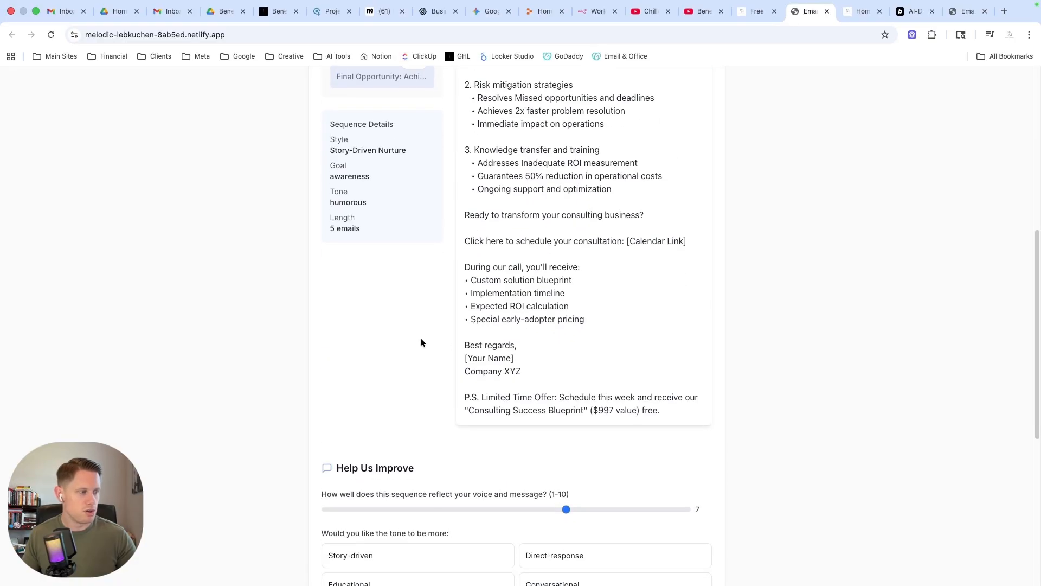
scroll(421, 337, "up", 12)
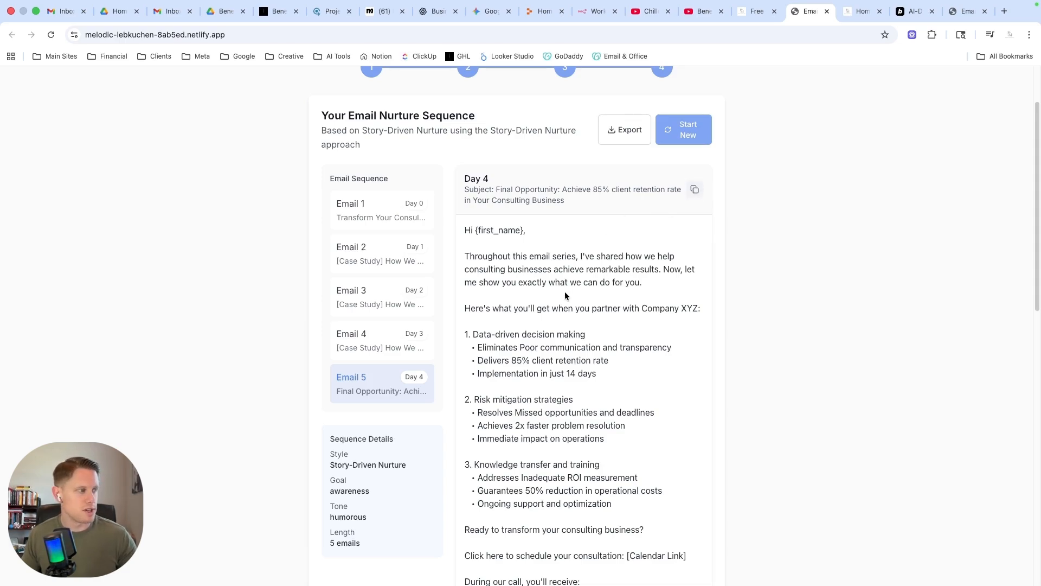
Examine the Help Us Improve feedback questions and the widget embed code below the sequence, and return to the page heading.
scroll(565, 296, "down", 4)
scroll(388, 399, "down", 7)
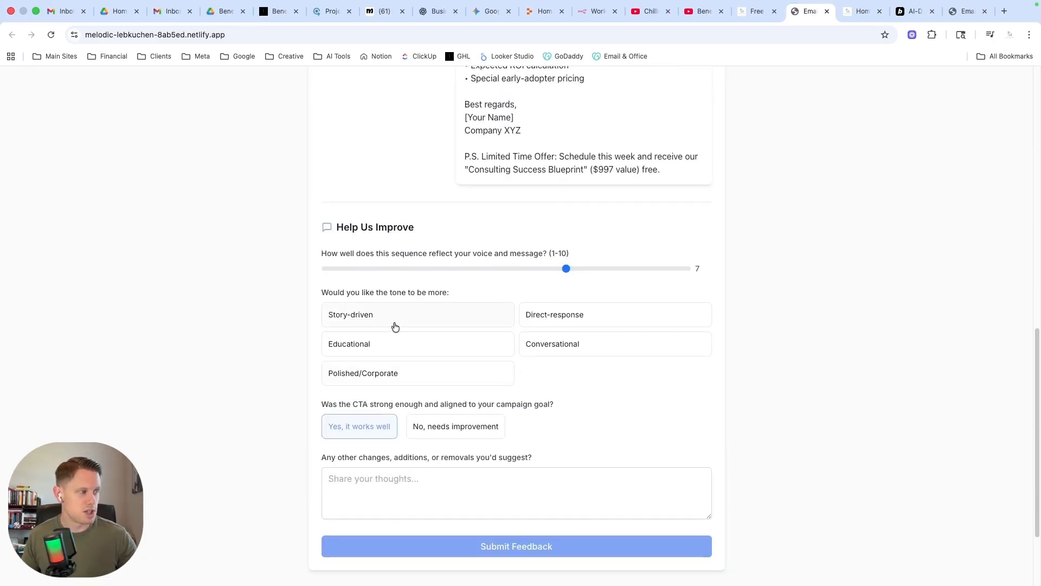
scroll(578, 396, "down", 1)
scroll(578, 397, "down", 2)
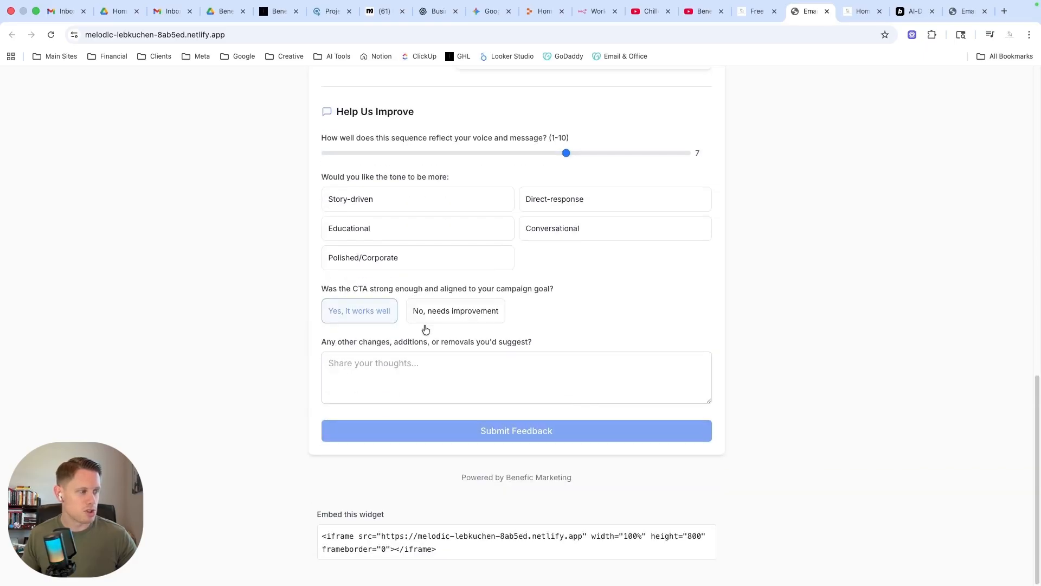
scroll(552, 353, "up", 6)
scroll(552, 354, "up", 8)
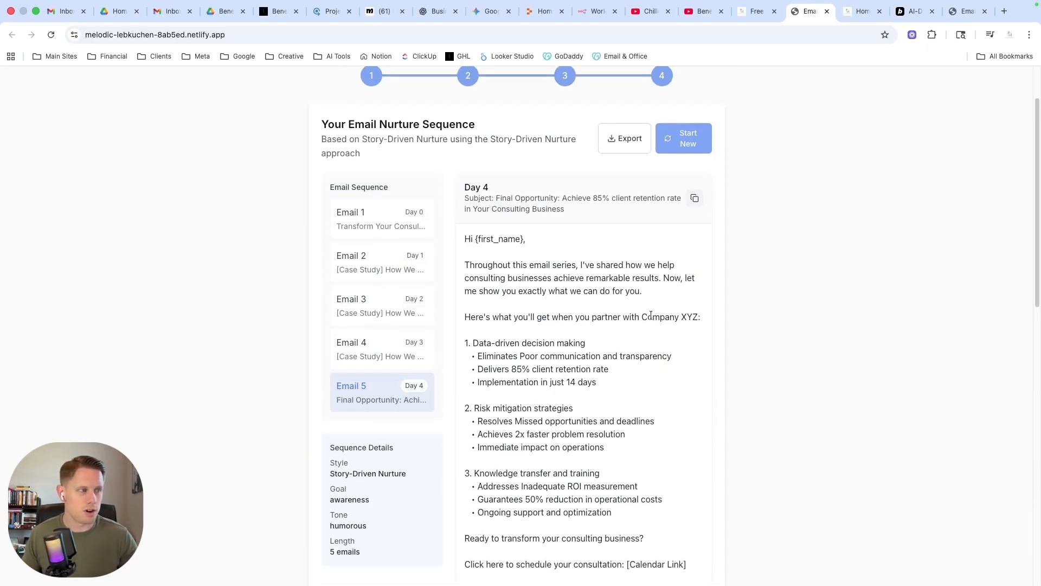
scroll(651, 316, "up", 2)
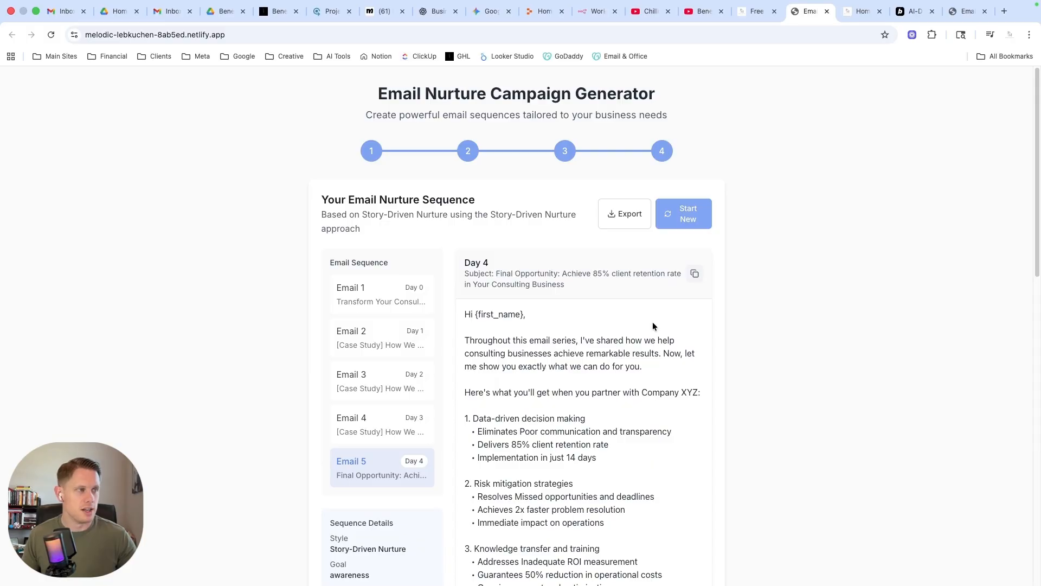